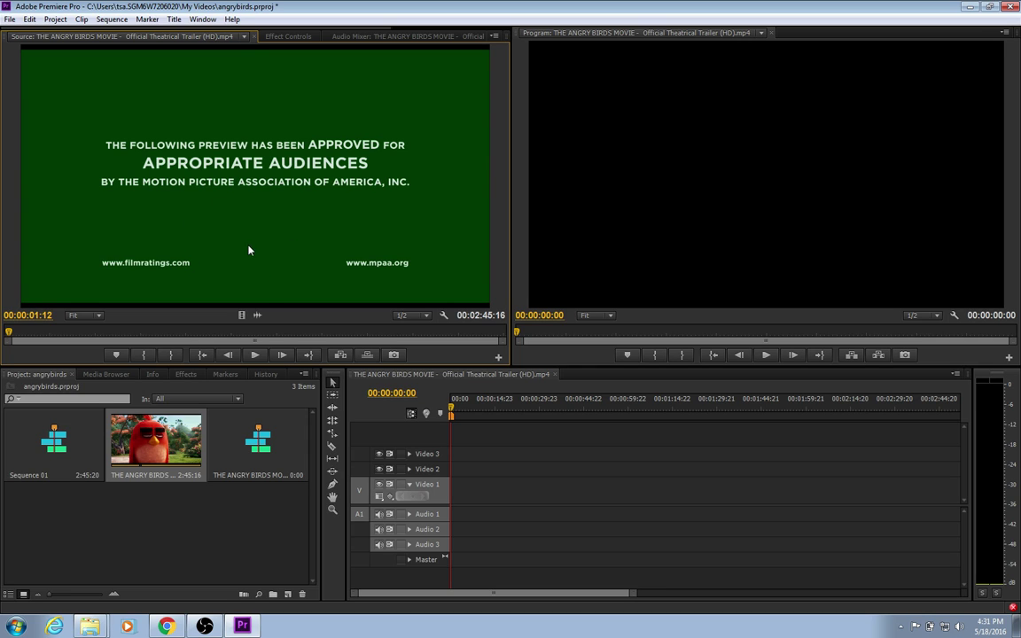
Play the Angry Birds trailer in the source monitor and stop it at 00:00:06:03
click(256, 354)
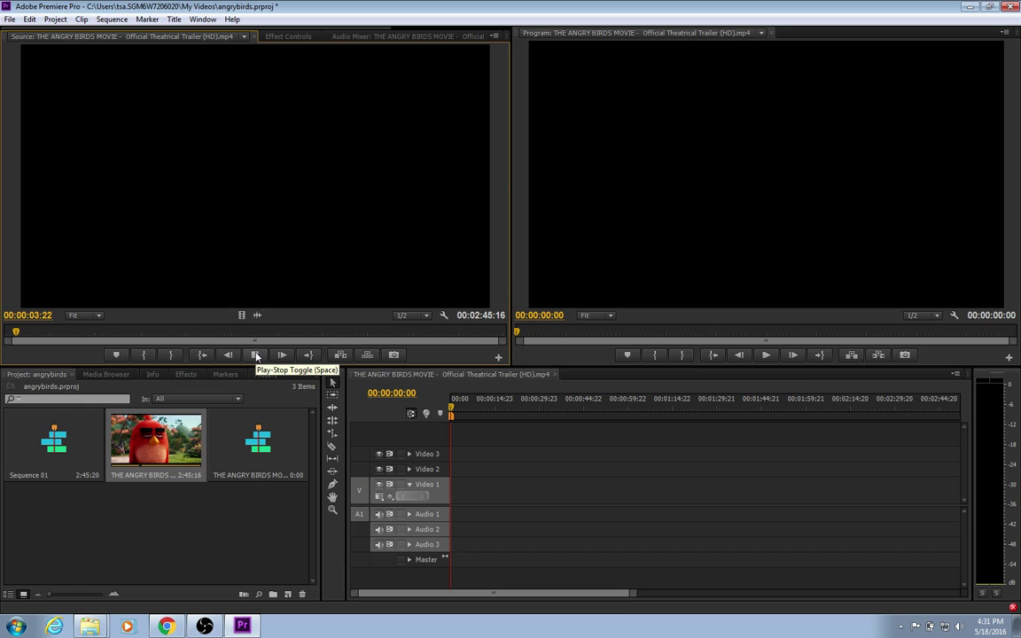
click(257, 356)
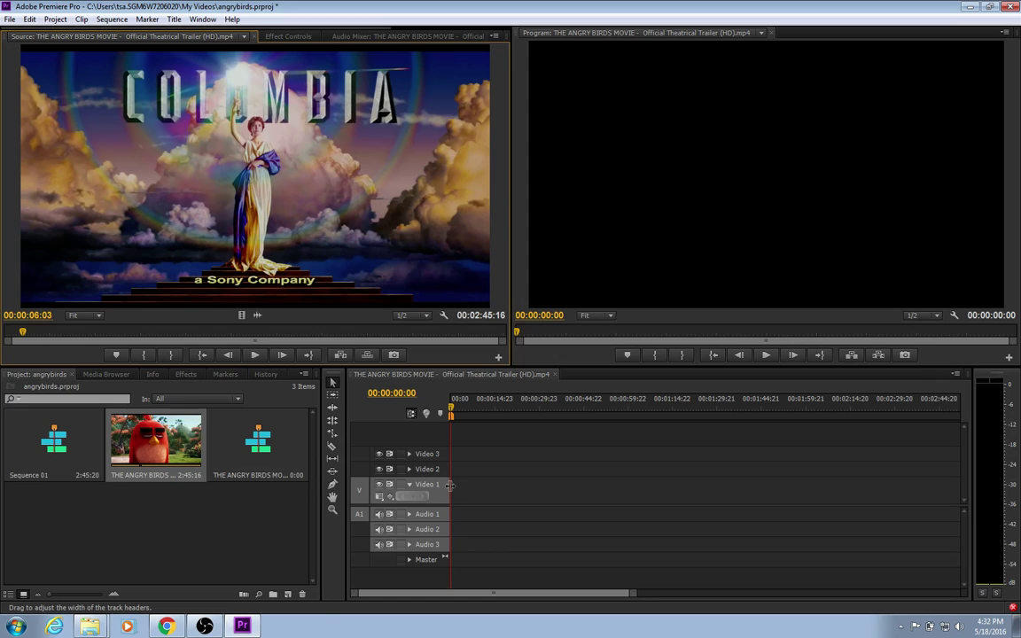
click(288, 594)
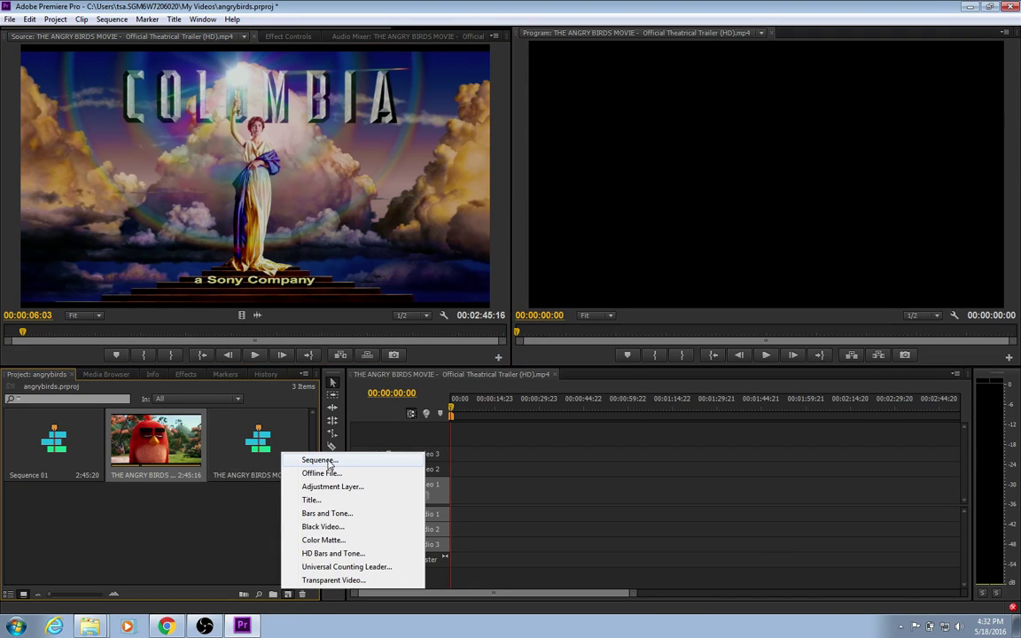
click(503, 472)
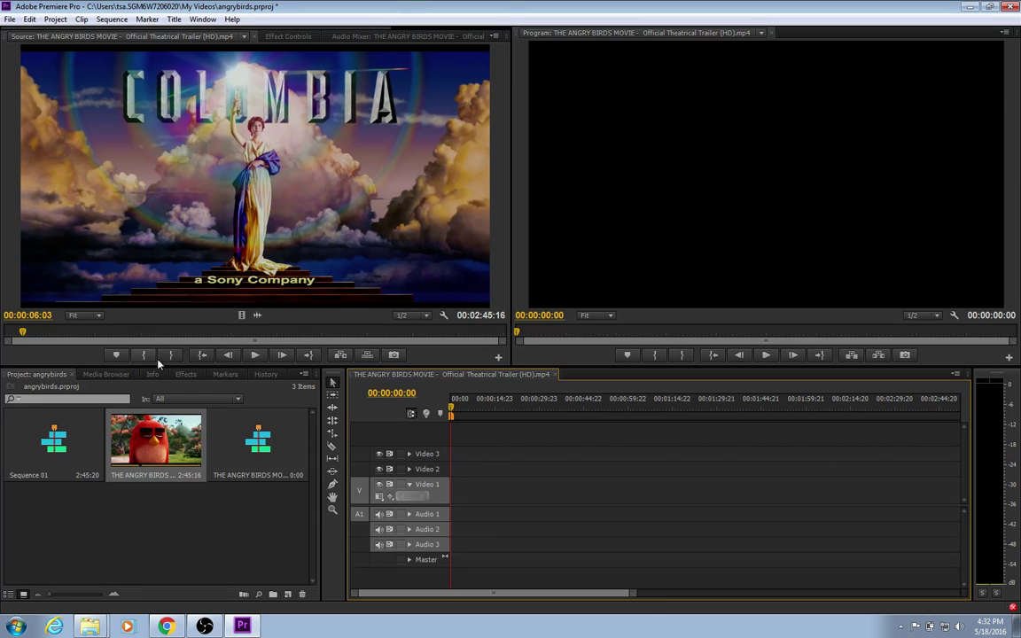
Insert the source trailer at the start of the empty sequence and undo the insertion
click(340, 355)
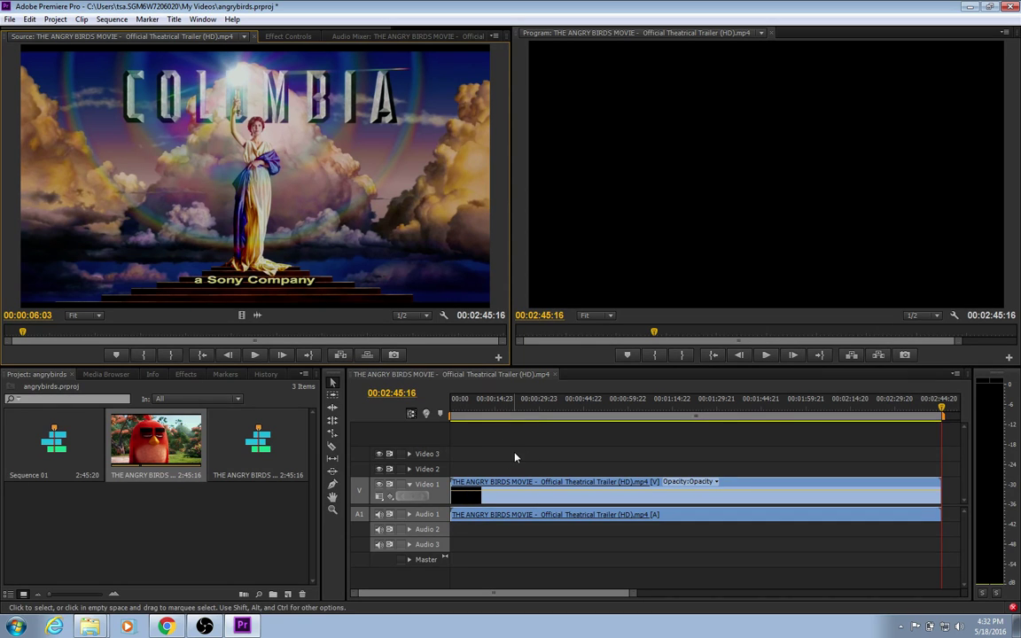
key(Delete)
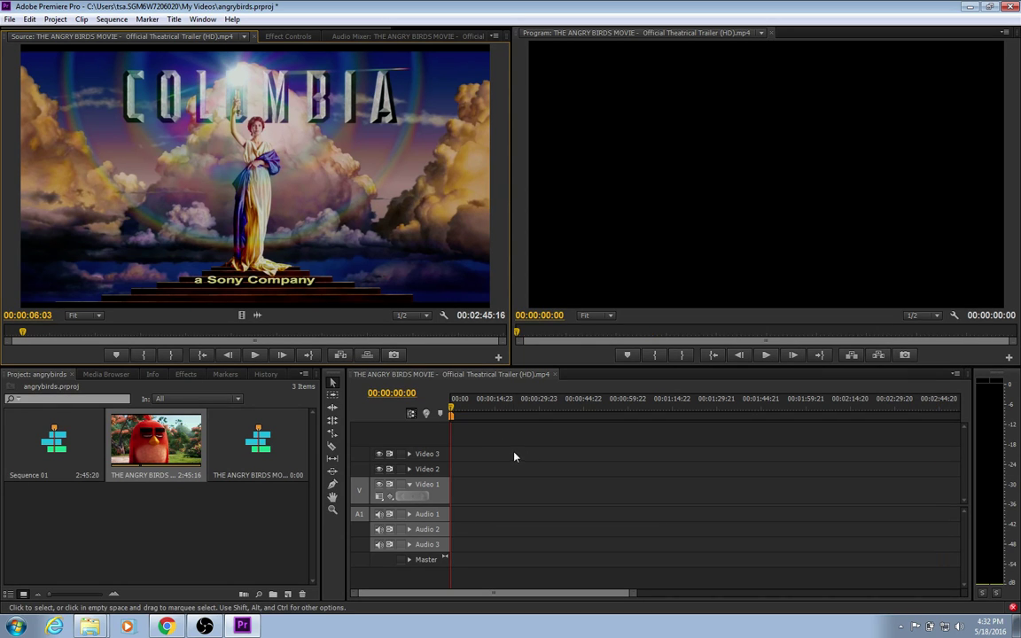
Insert the source trailer into the sequence at 00:00:15:14 and ripple-delete the empty gap before it
click(497, 403)
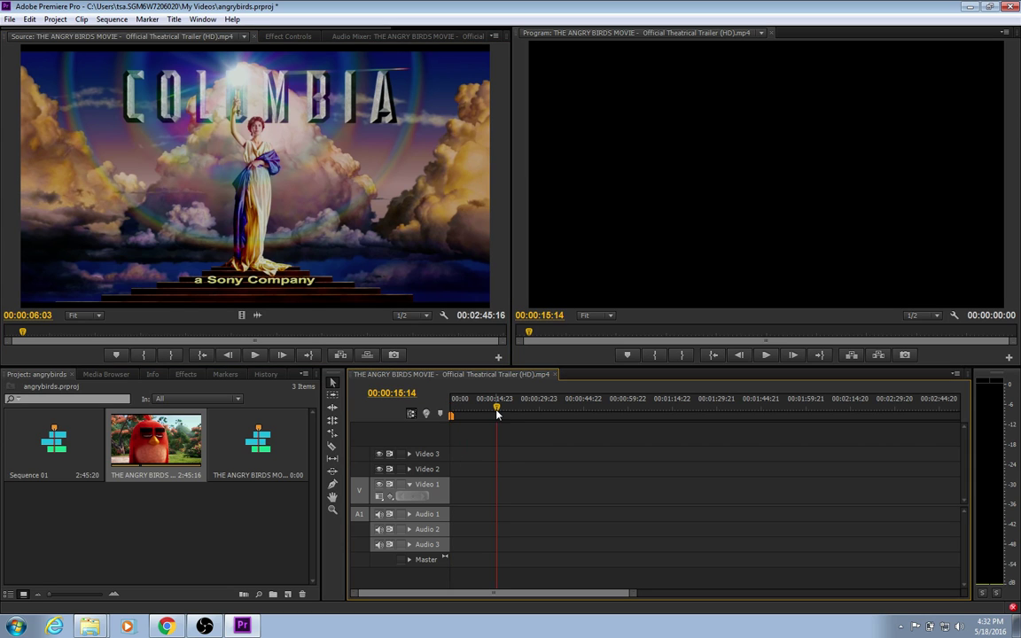
click(339, 355)
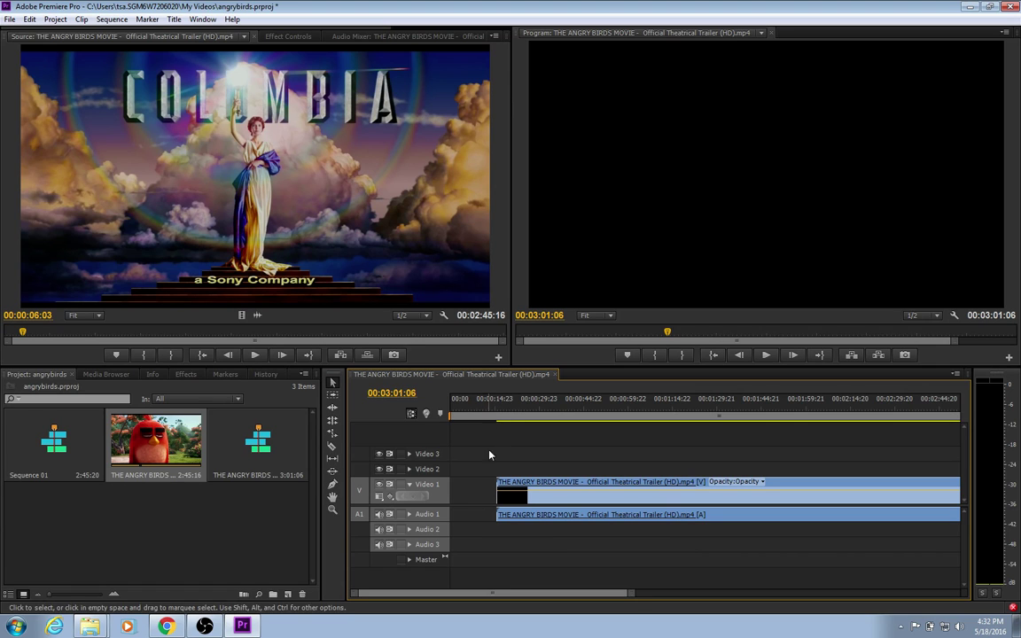
right_click(472, 498)
click(500, 507)
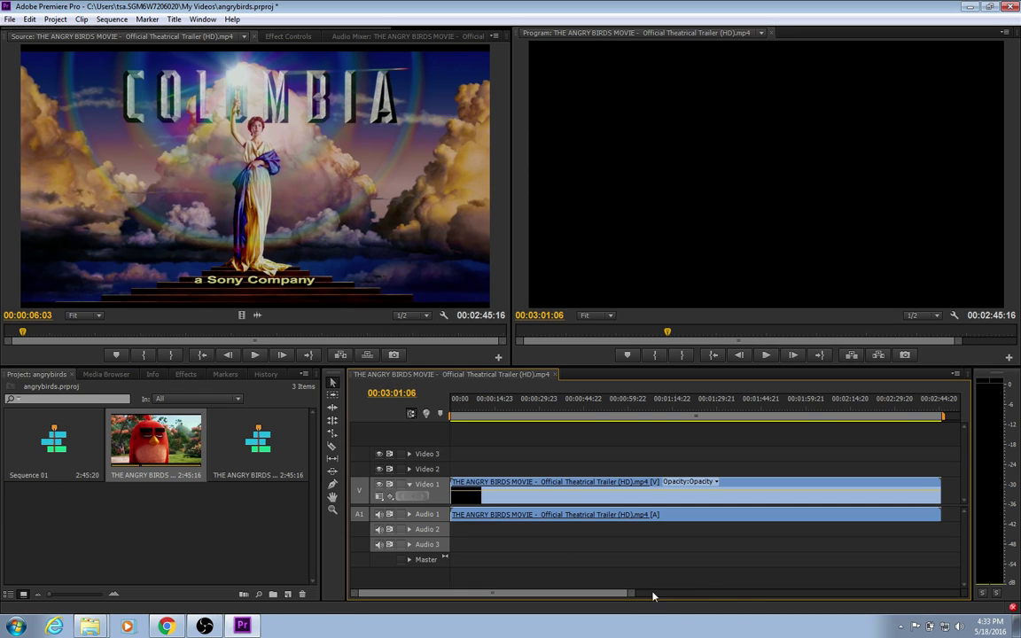
Insert the source trailer inside the existing timeline clip at 00:02:07:22, inspect the split, and undo the insertion
drag(634, 596, 671, 594)
click(855, 413)
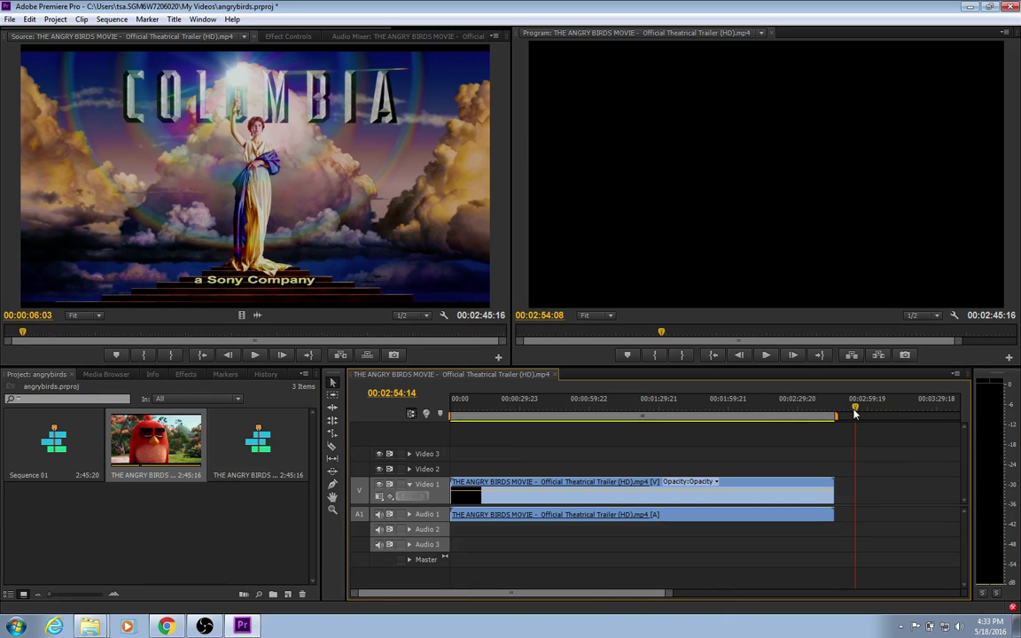
drag(855, 412, 746, 412)
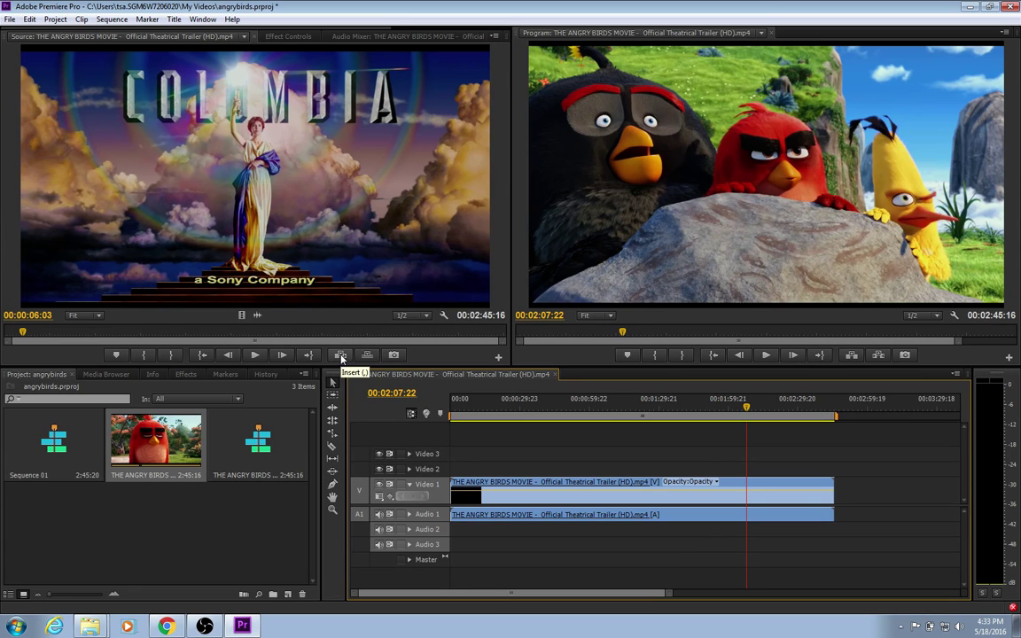
click(339, 354)
click(704, 599)
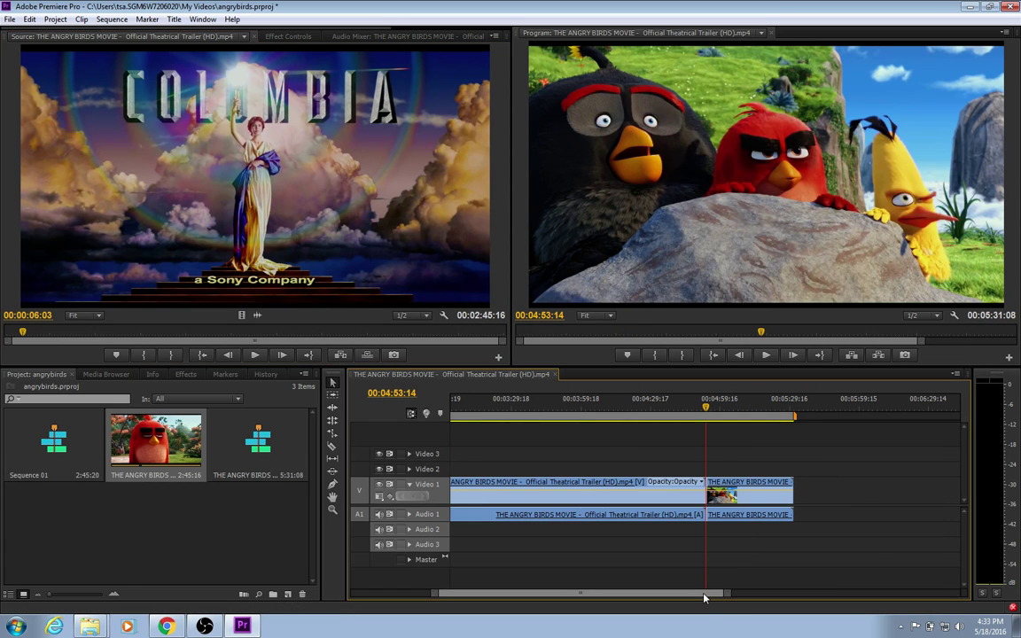
drag(704, 599, 630, 603)
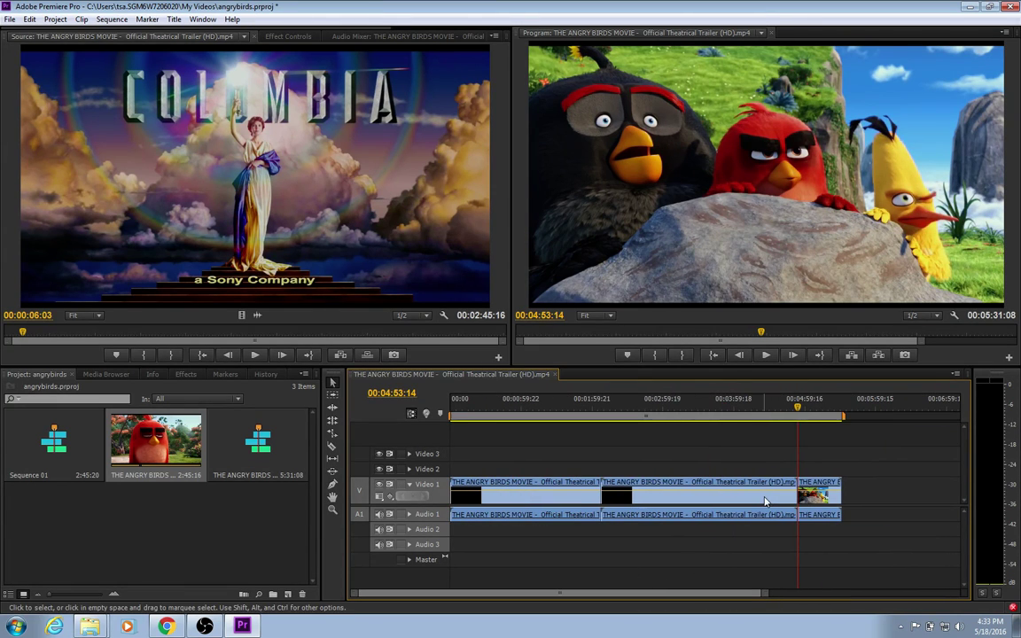
click(702, 504)
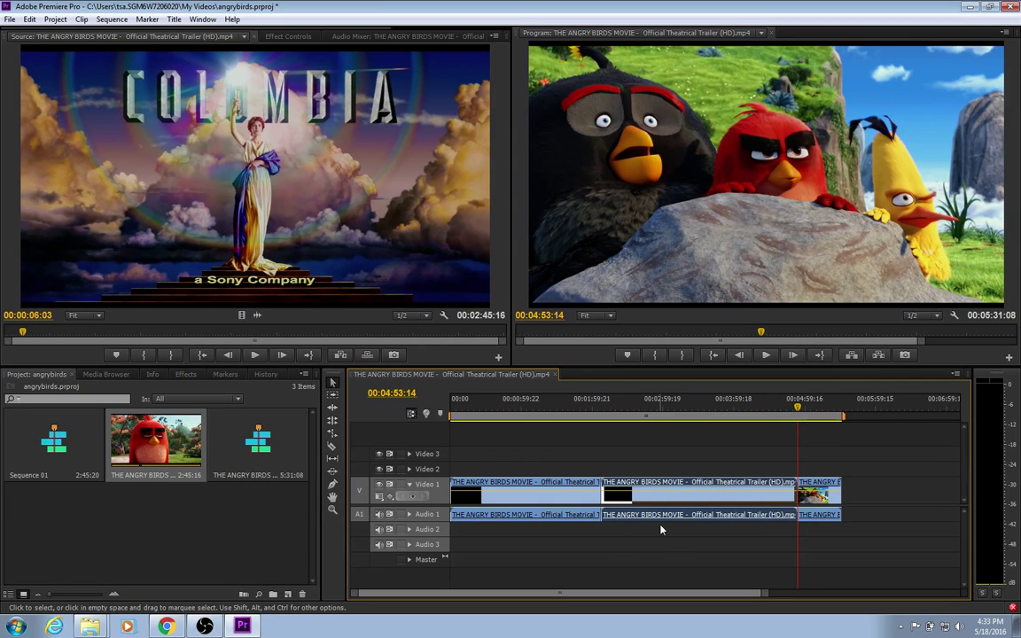
key(ctrl+z)
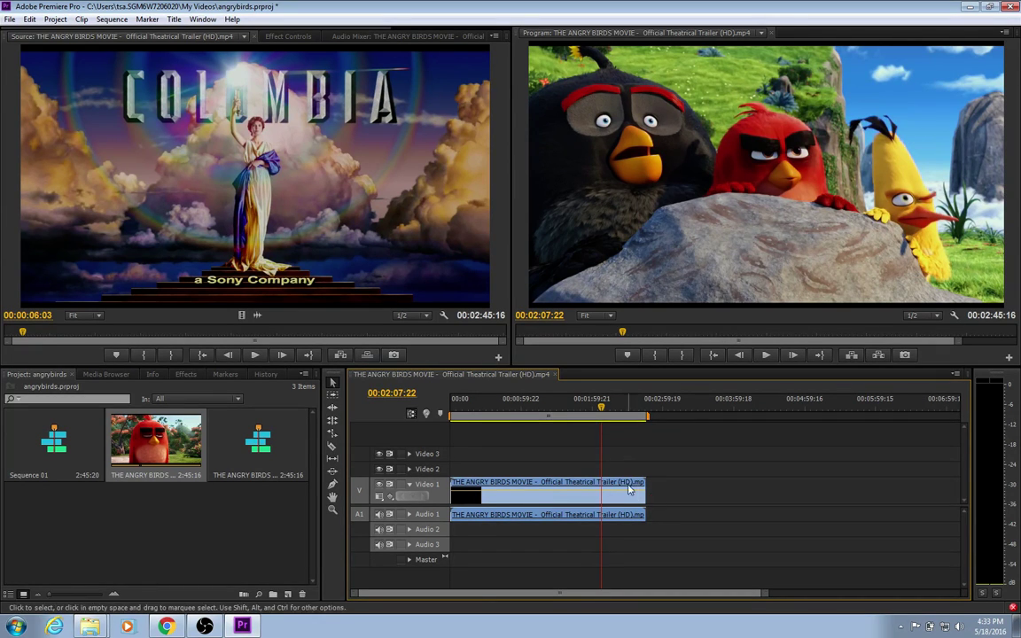
Overwrite the timeline from 00:02:07:22 with the source trailer and check the footage around the edit point
click(367, 355)
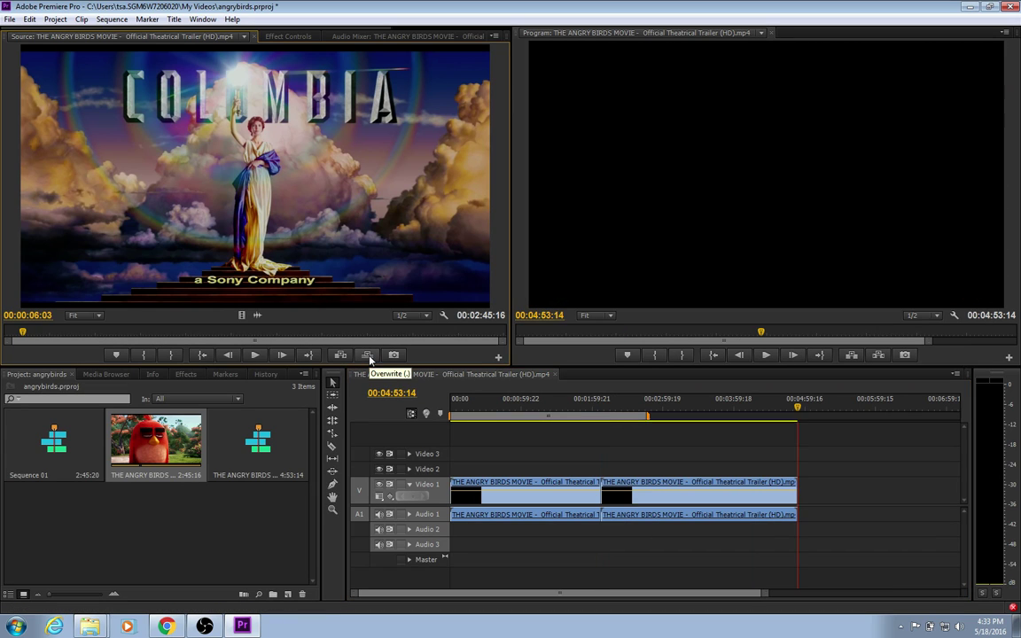
click(598, 414)
click(601, 409)
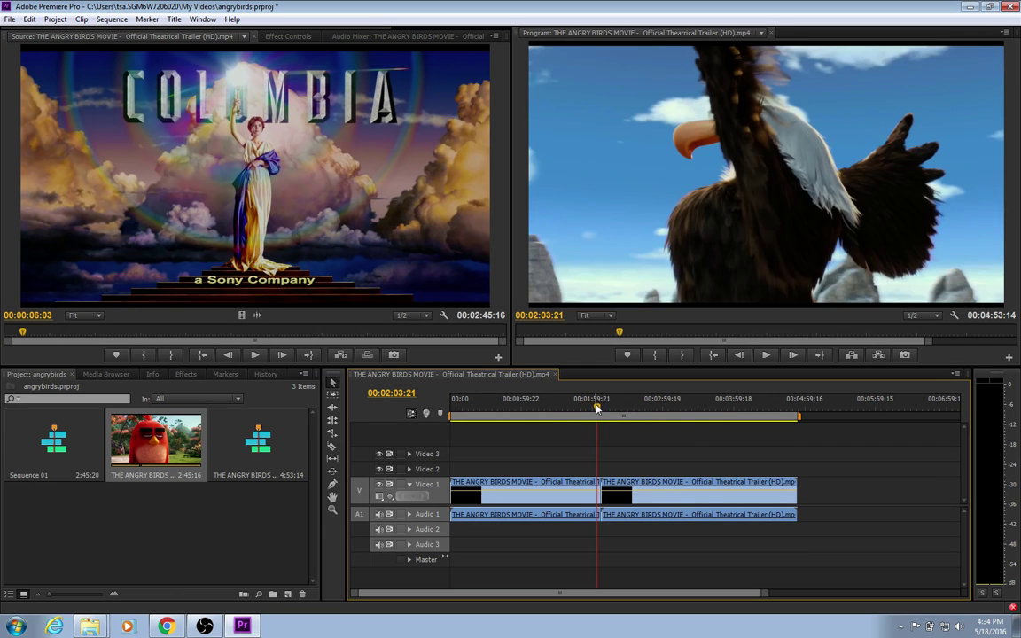
click(613, 408)
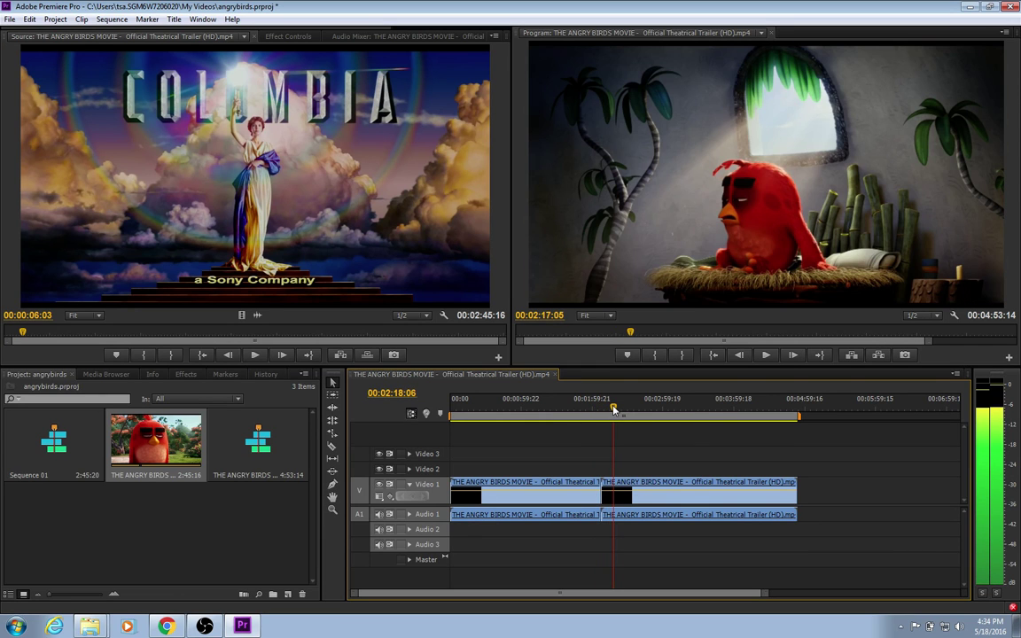
click(611, 409)
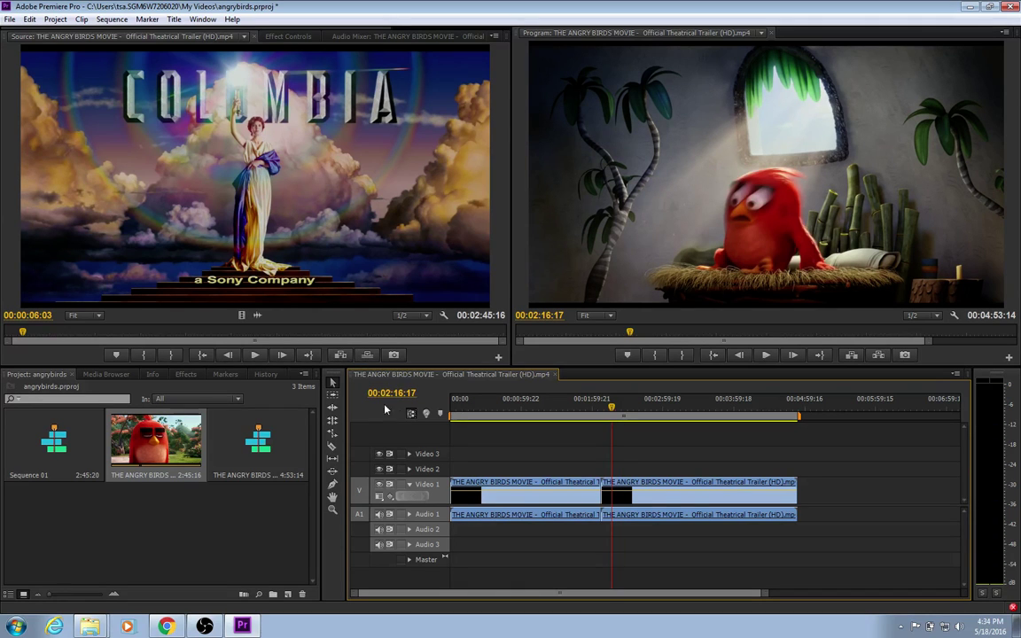
Export the source monitor's current frame as a BMP still into the Pictures library folder
click(395, 355)
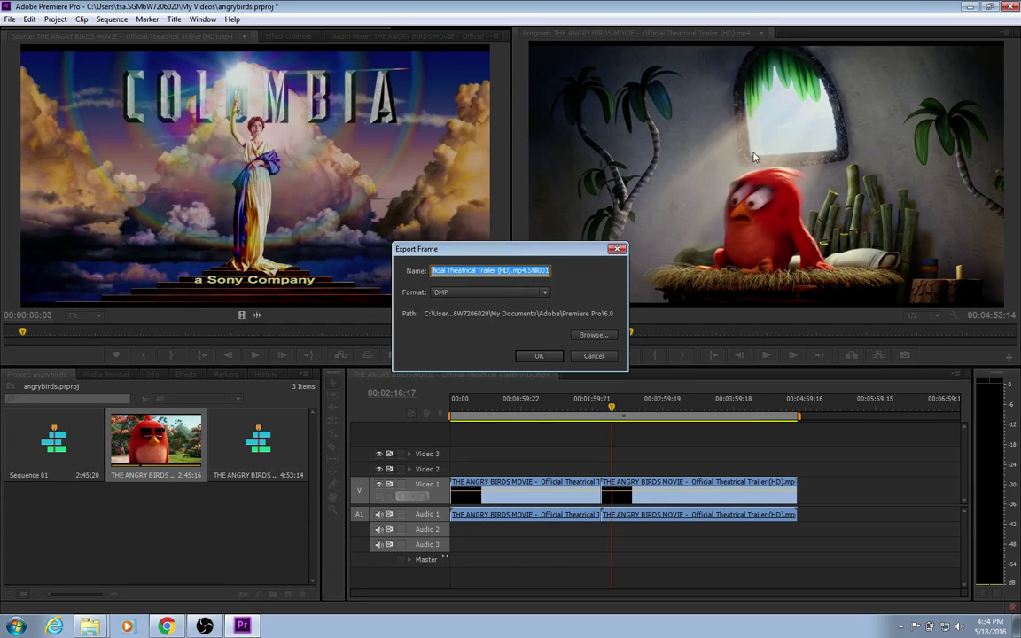
click(546, 294)
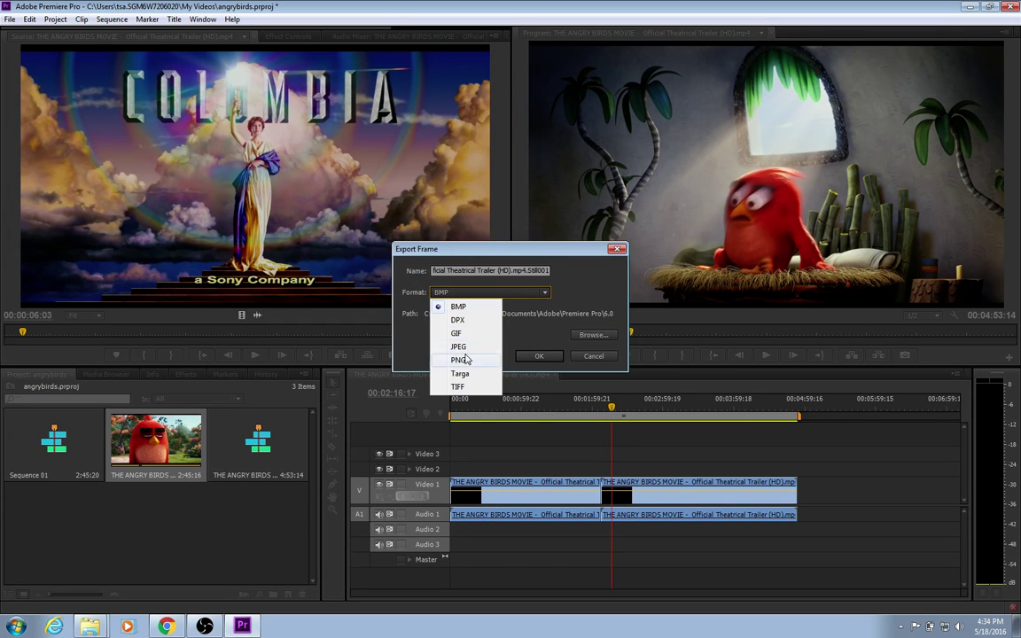
click(467, 308)
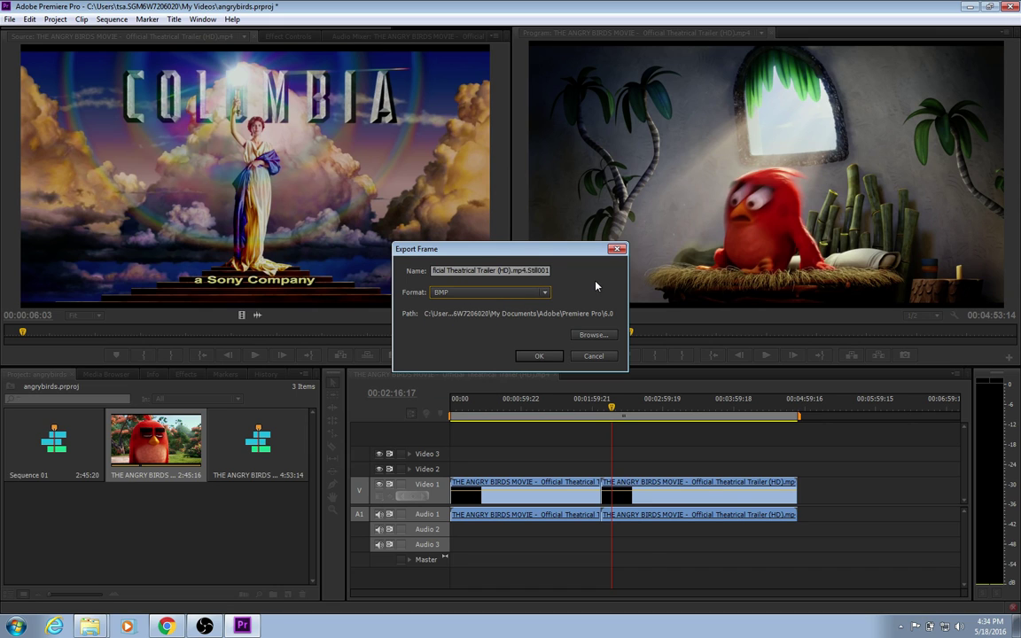
click(592, 334)
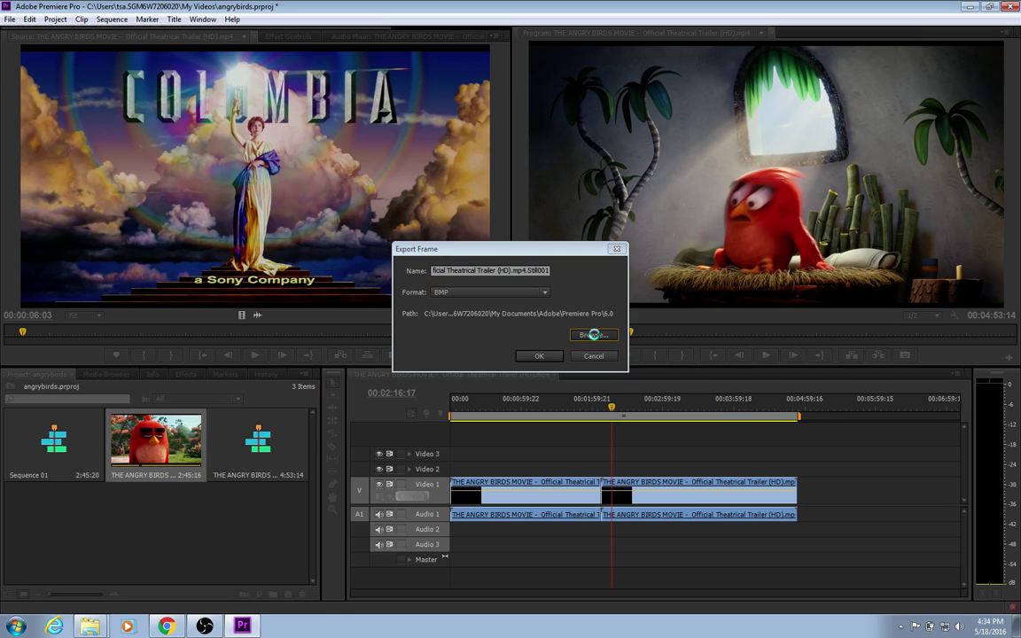
click(442, 428)
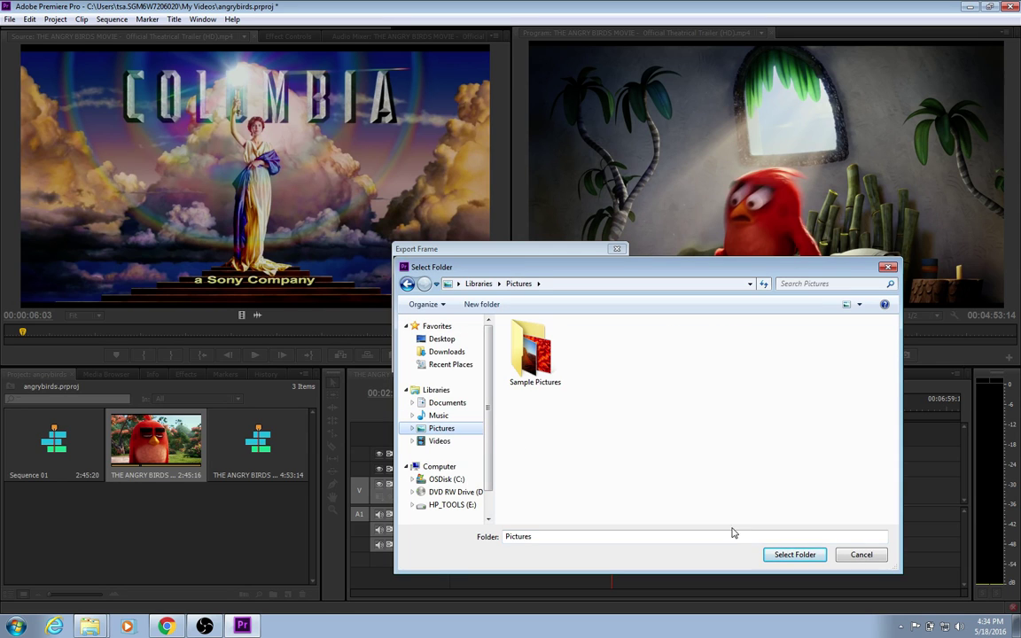
click(794, 554)
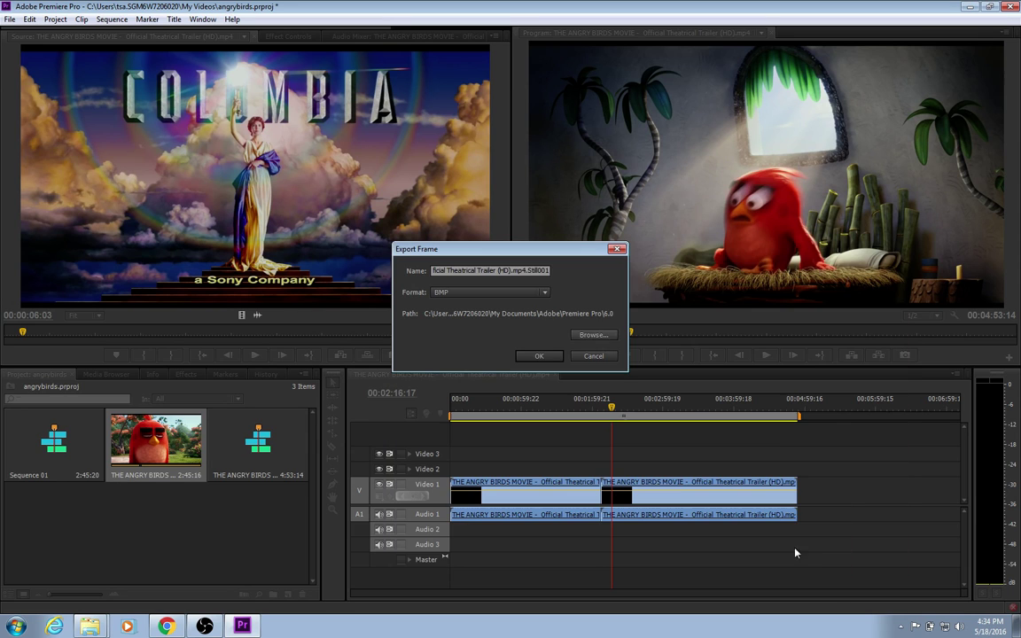
click(538, 356)
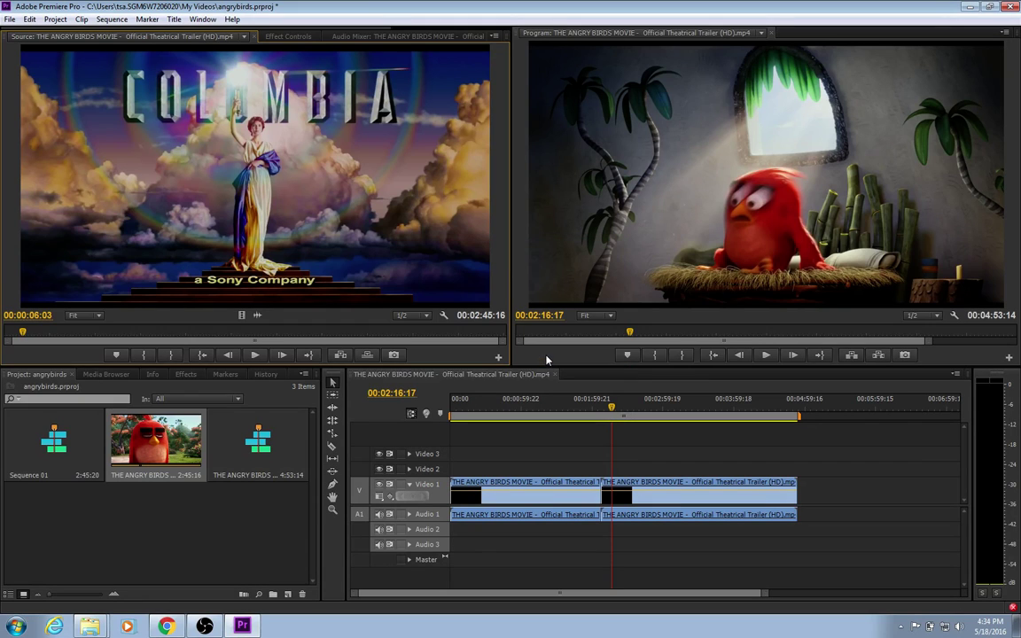
Switch to Windows Explorer and check the Pictures library, including My Pictures and Public Pictures, for the exported still
click(86, 630)
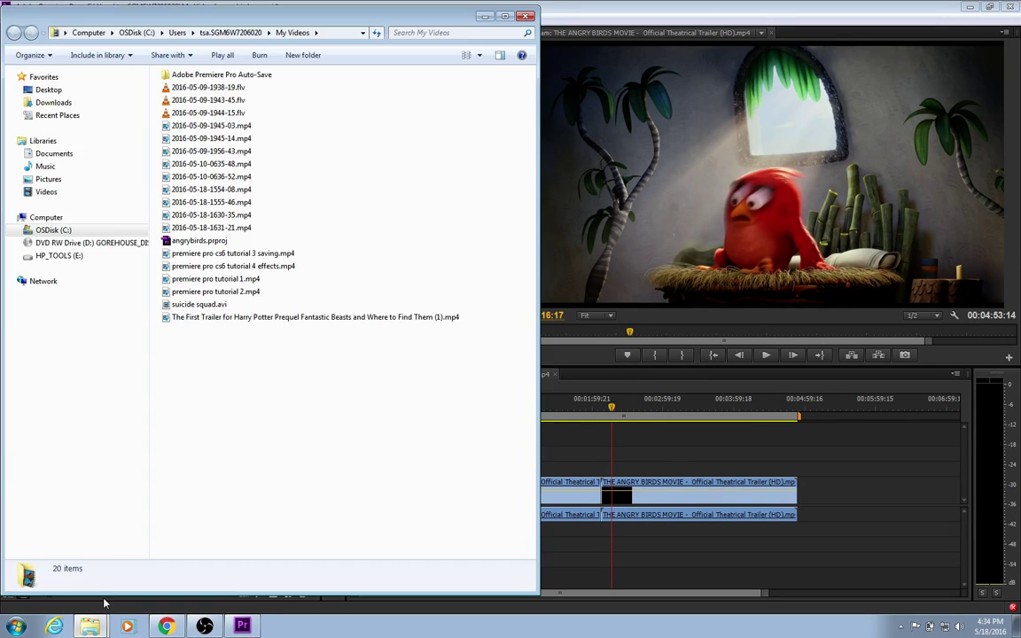
click(49, 179)
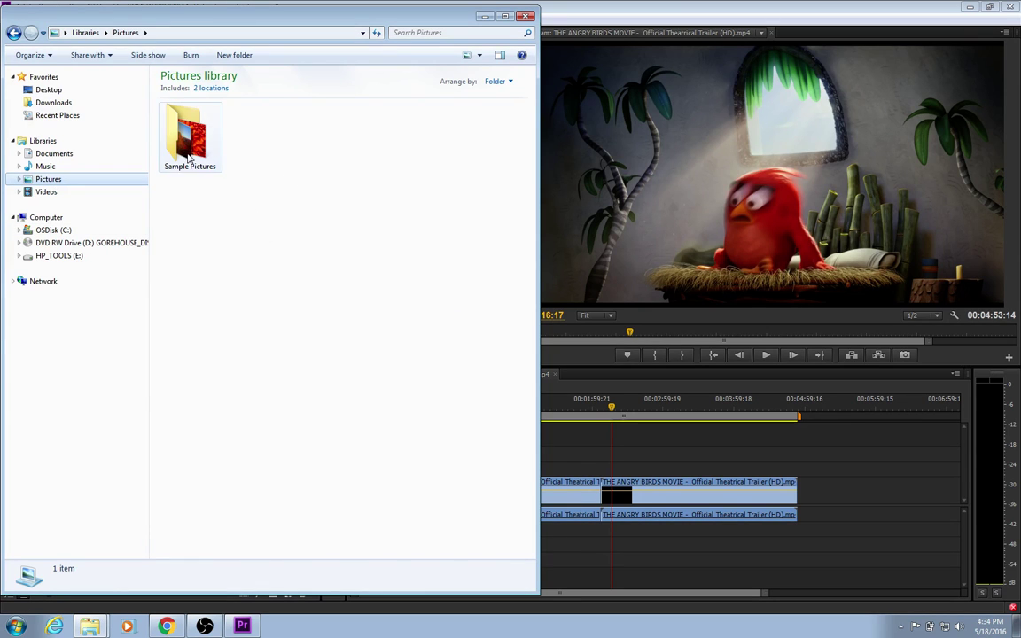
click(19, 179)
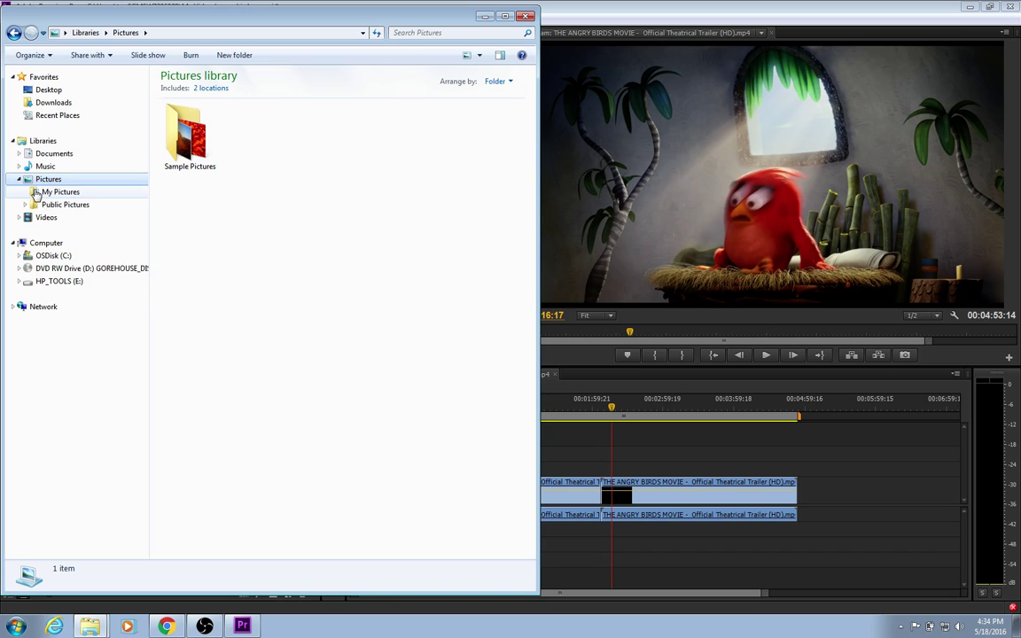
click(44, 193)
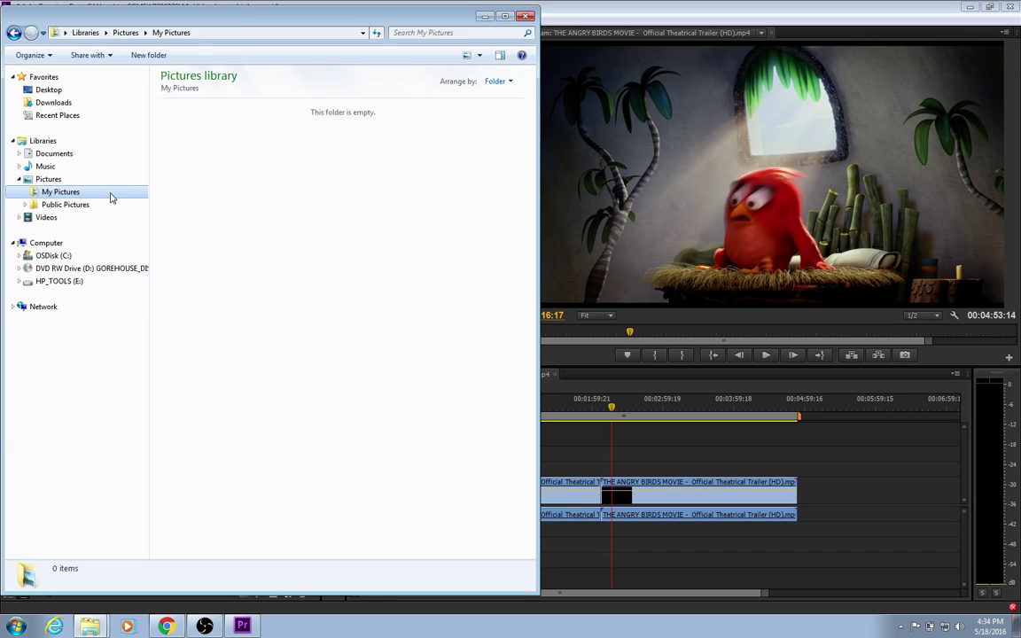
click(19, 206)
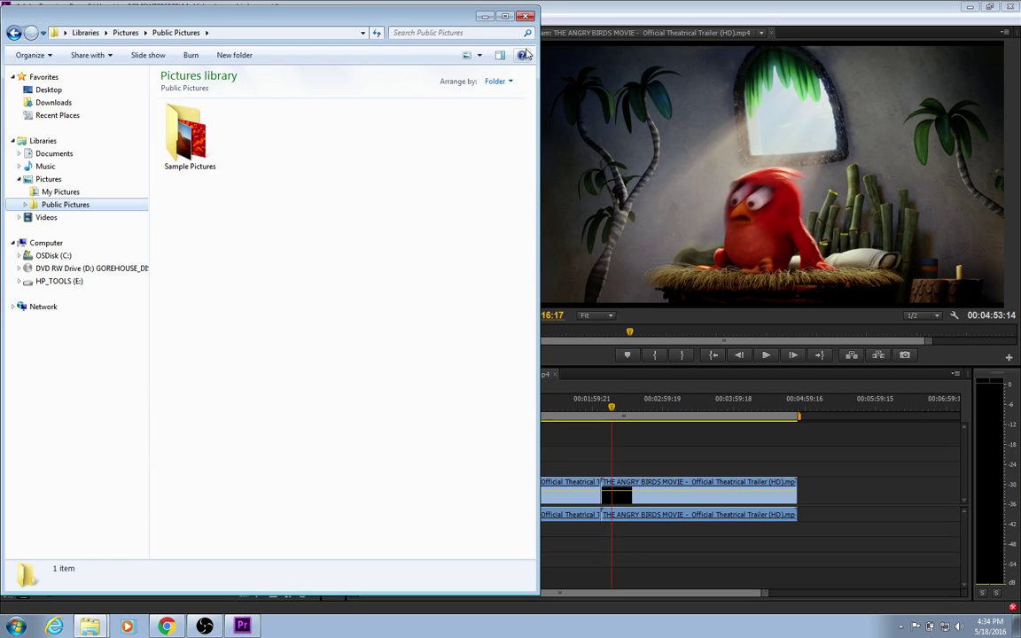
click(667, 97)
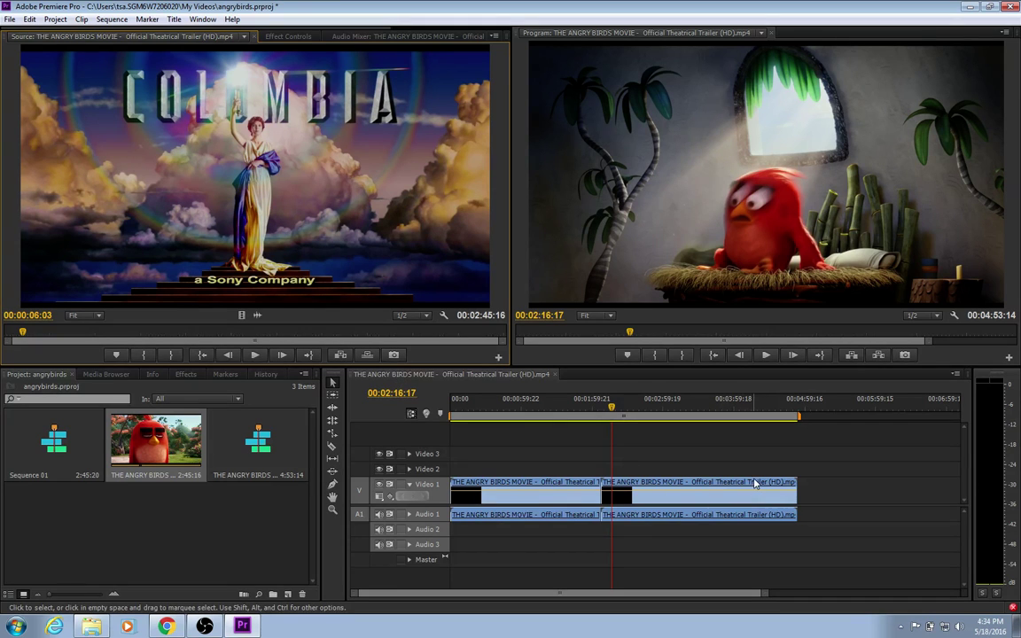
Undo the overwrite edit in the sequence and return the playhead to 00:00:00:00
key(ctrl+z)
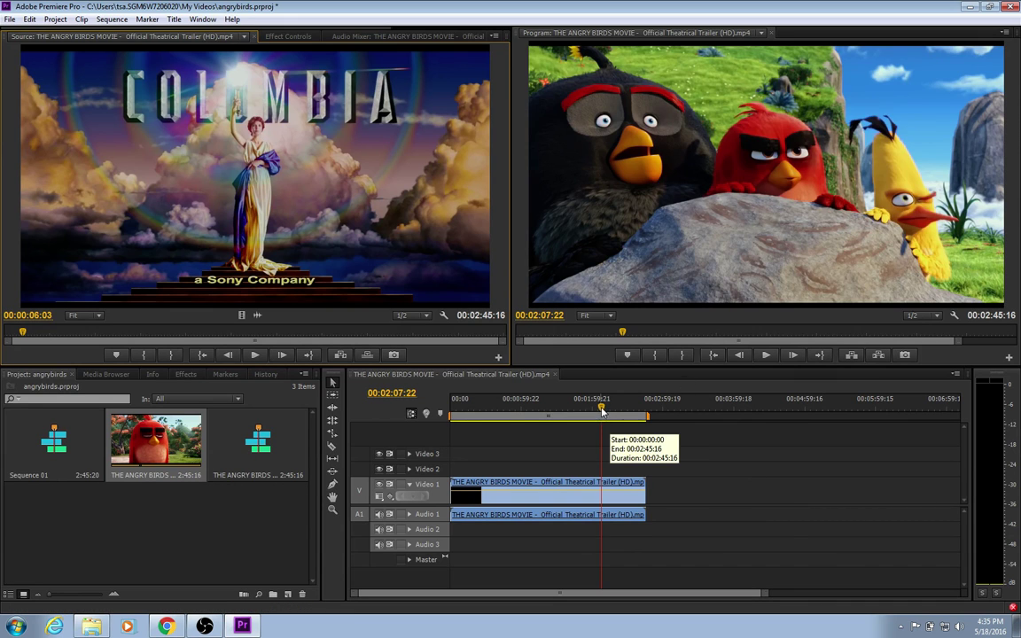
click(506, 412)
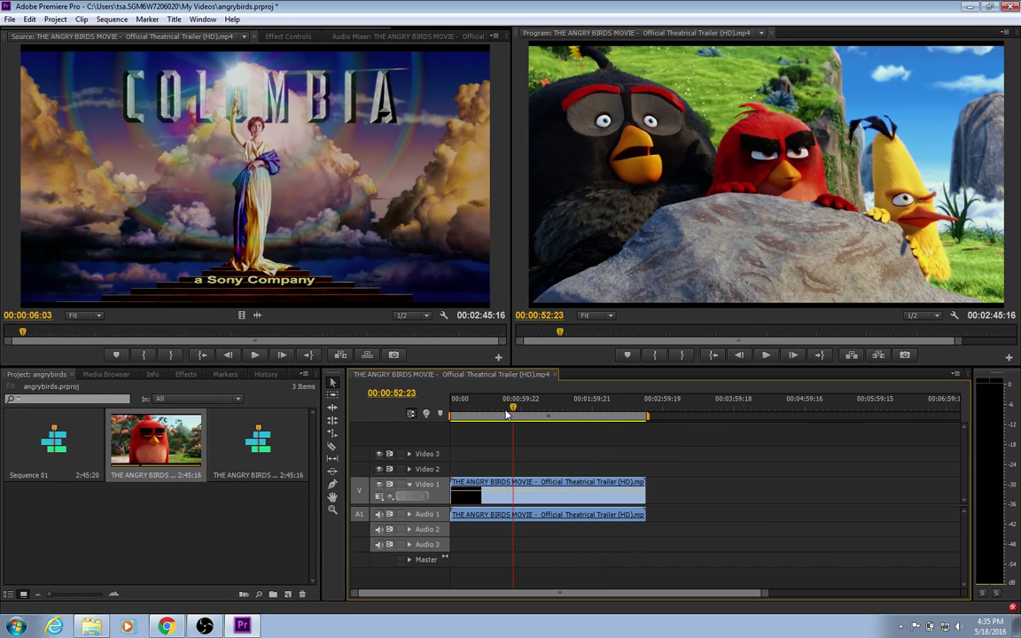
key(Home)
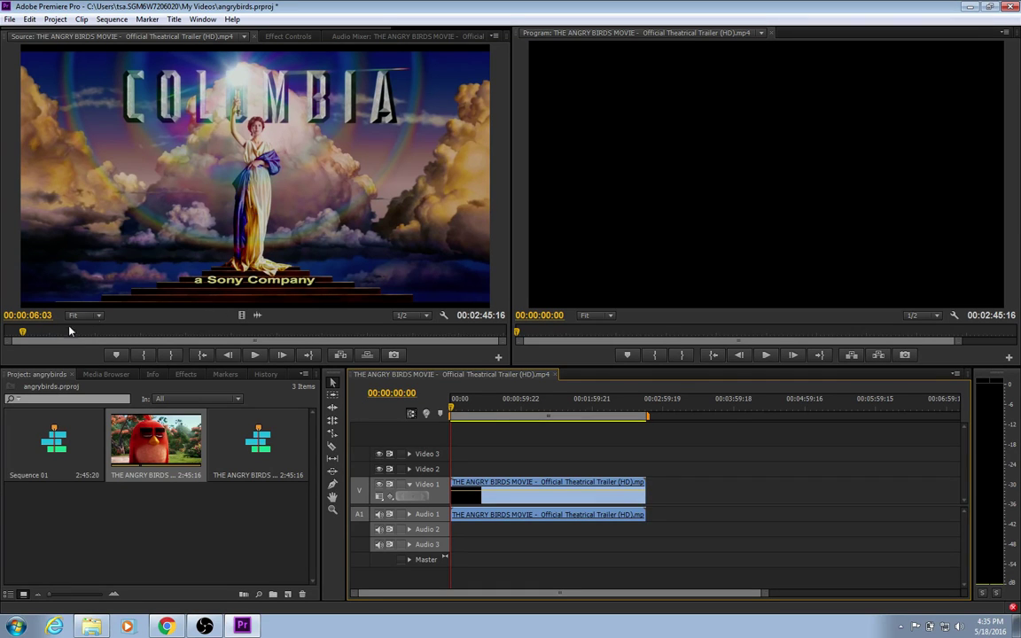
Scrub and play the source trailer from the studio logos to the beach scene to find the section to use
click(27, 333)
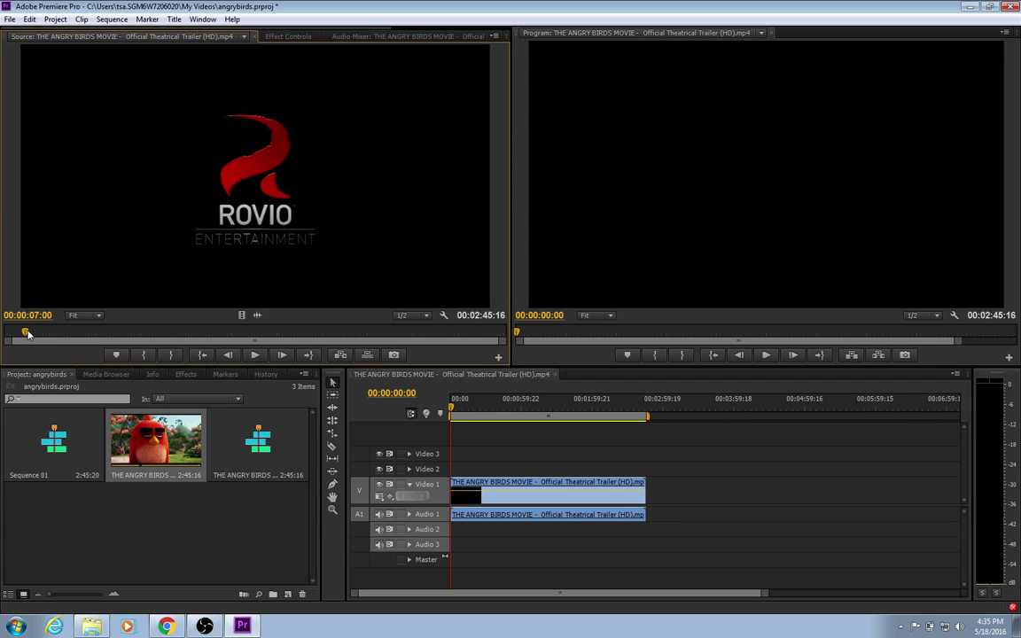
drag(27, 333, 29, 334)
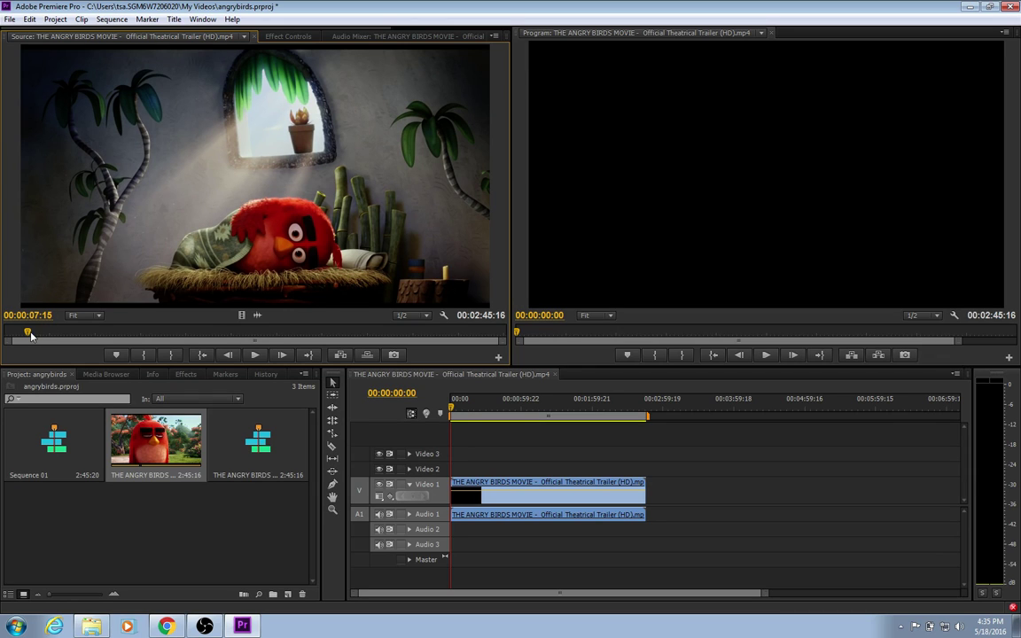
click(255, 355)
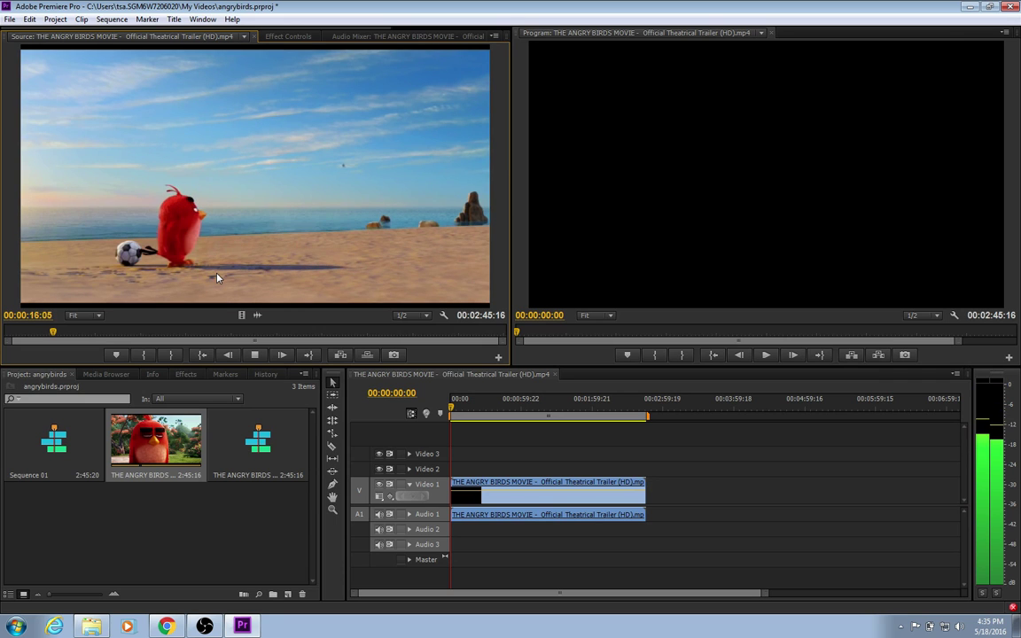
click(18, 334)
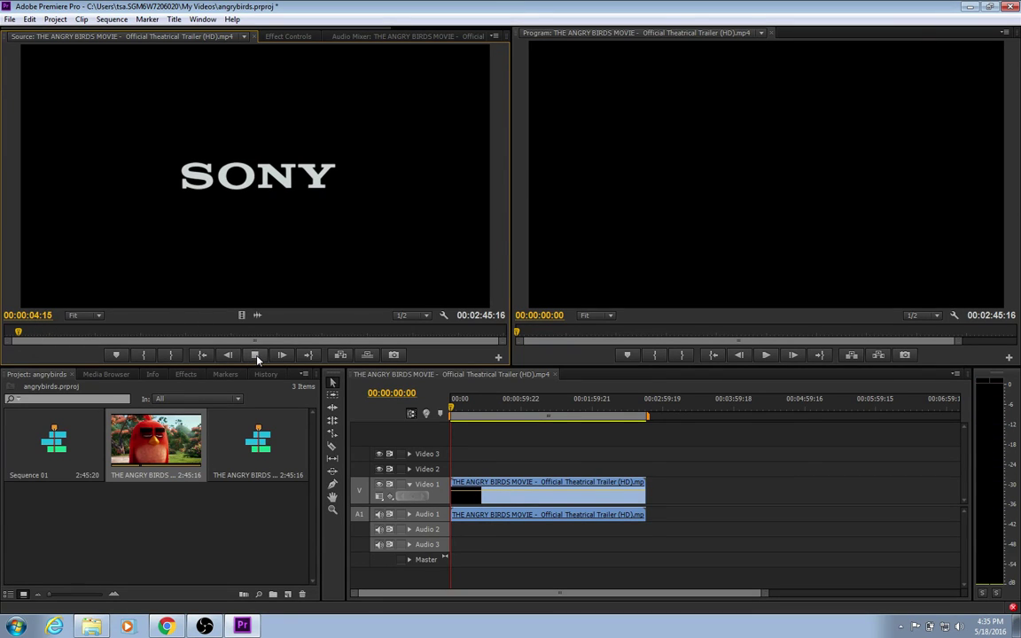
click(255, 357)
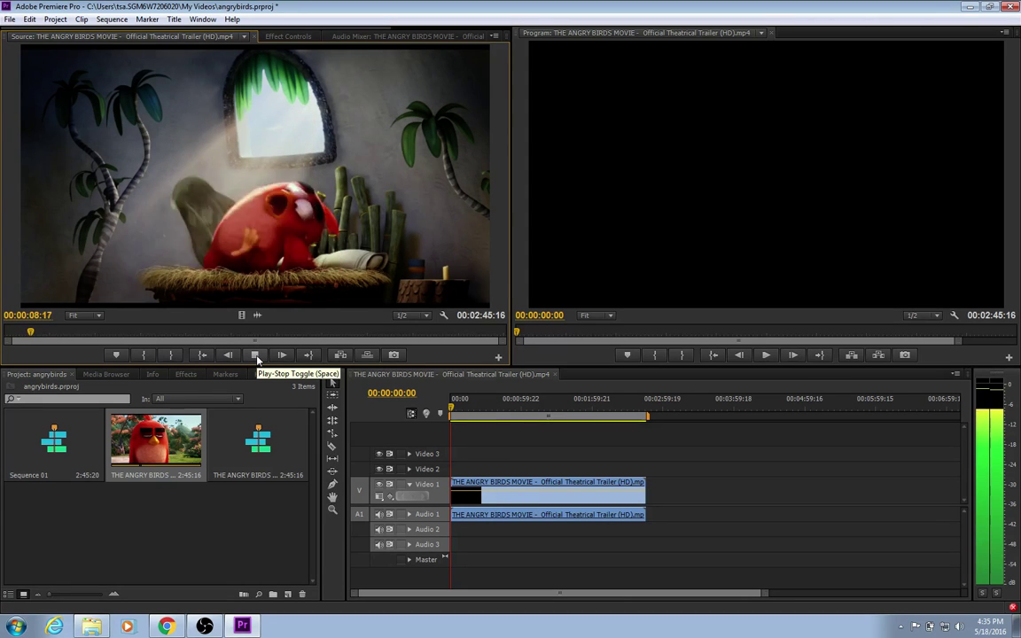
click(256, 357)
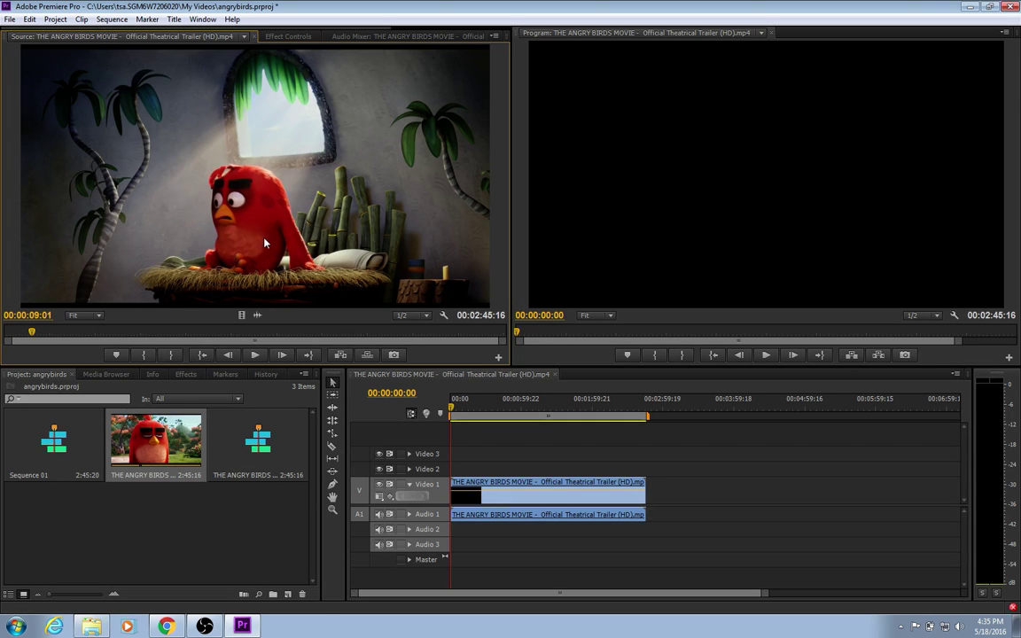
Clear the full-length trailer clip with its audio from the sequence
right_click(561, 501)
click(615, 76)
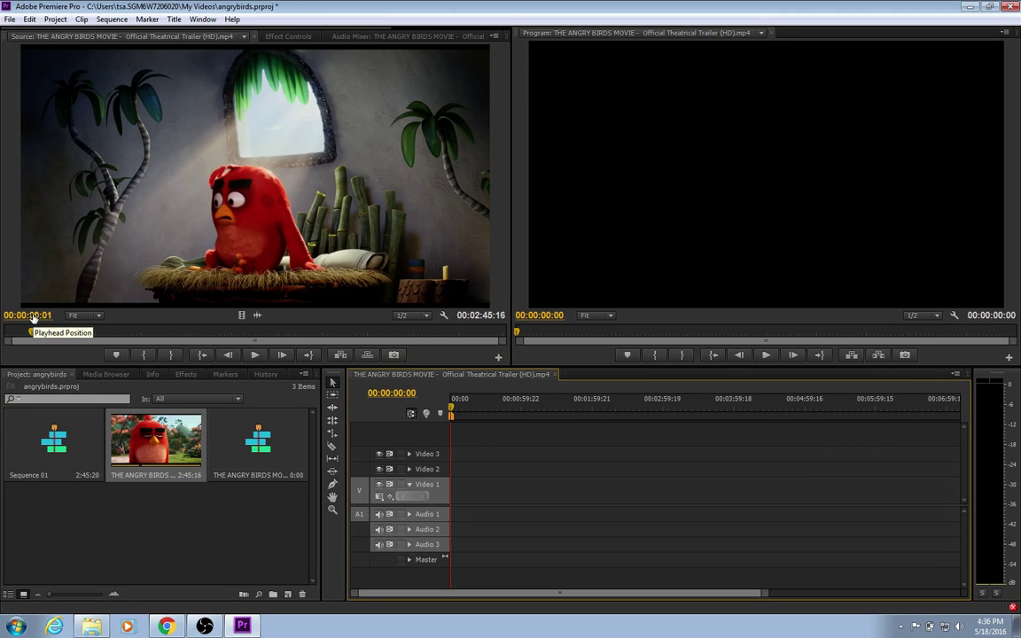
Mark the source trailer's In point at 00:00:07:00
click(32, 316)
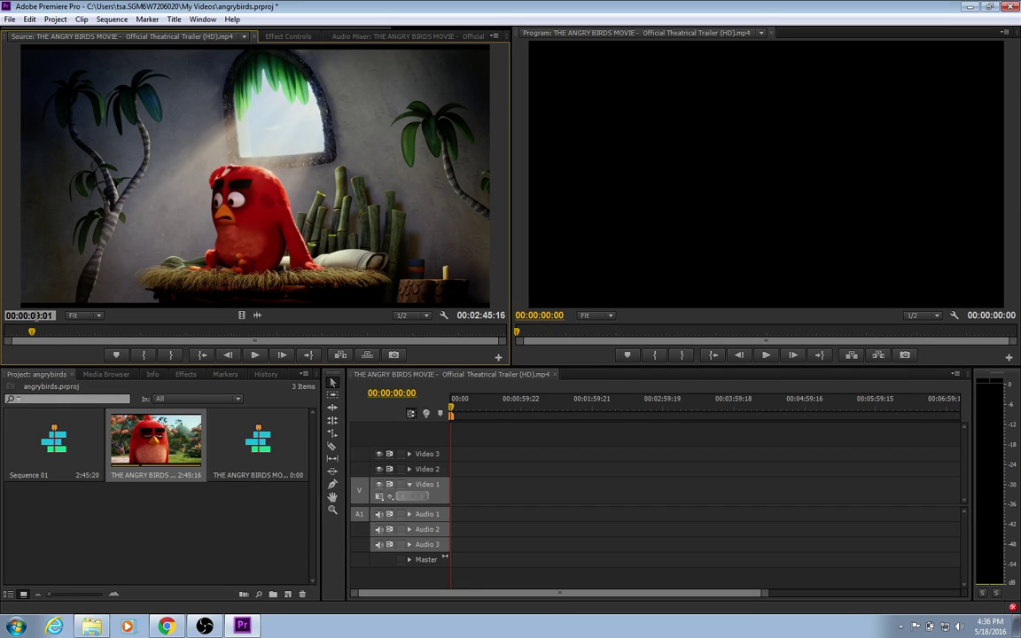
click(42, 315)
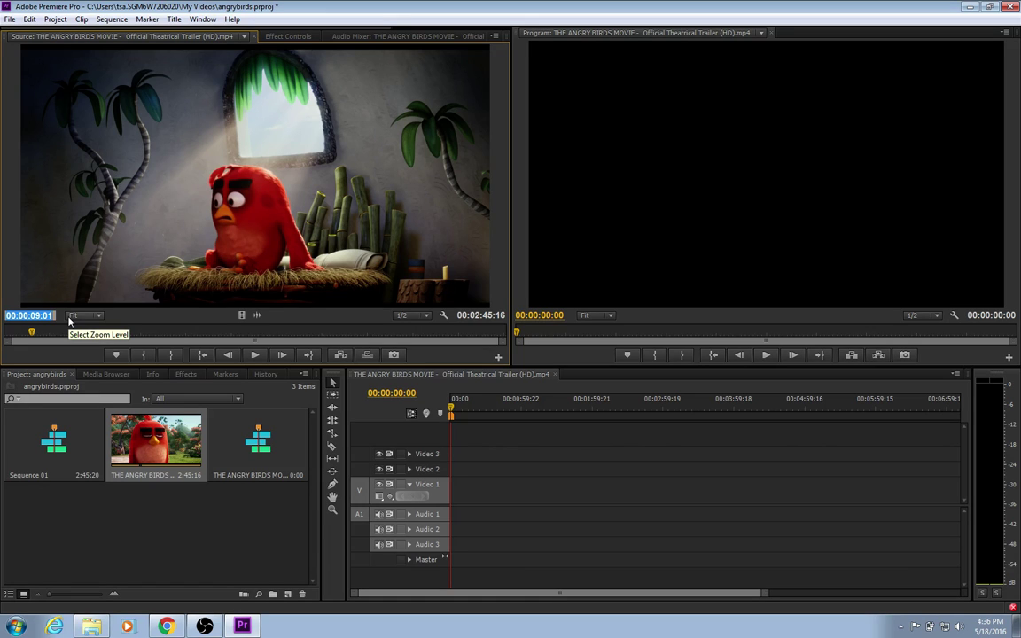
text(7:00)
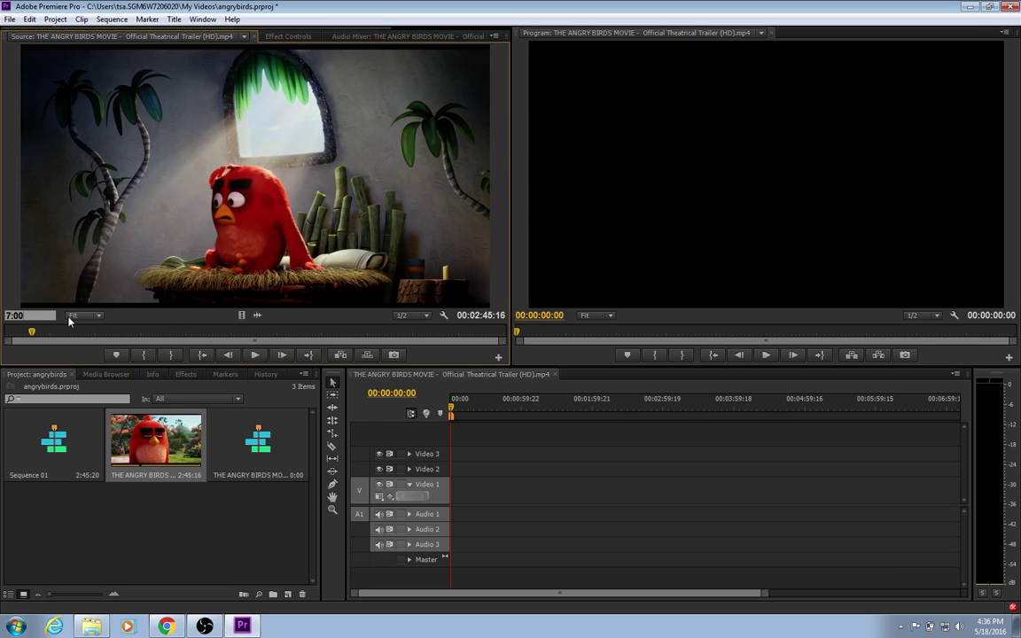
key(Return)
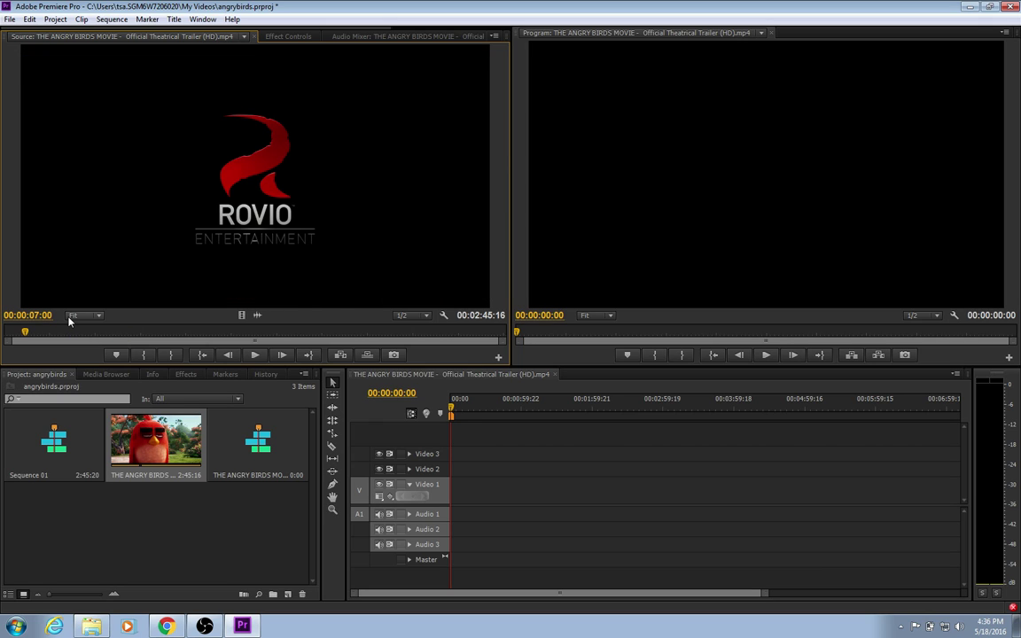
click(149, 354)
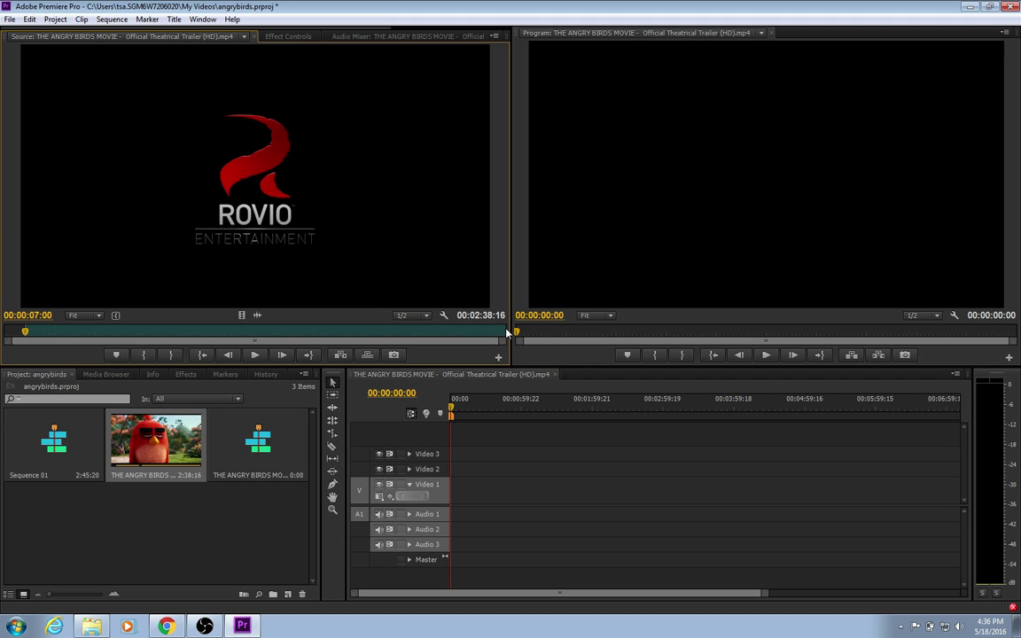
Mark the source trailer's Out point at 00:00:14:00
click(25, 317)
text(14)
double_click(40, 315)
text(14:00)
key(Return)
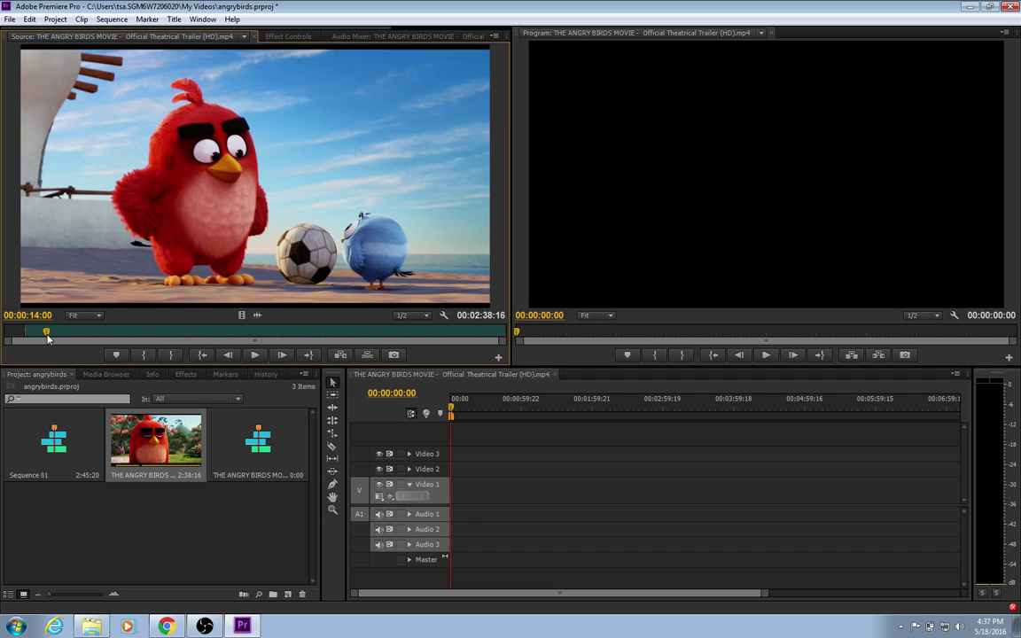
click(173, 356)
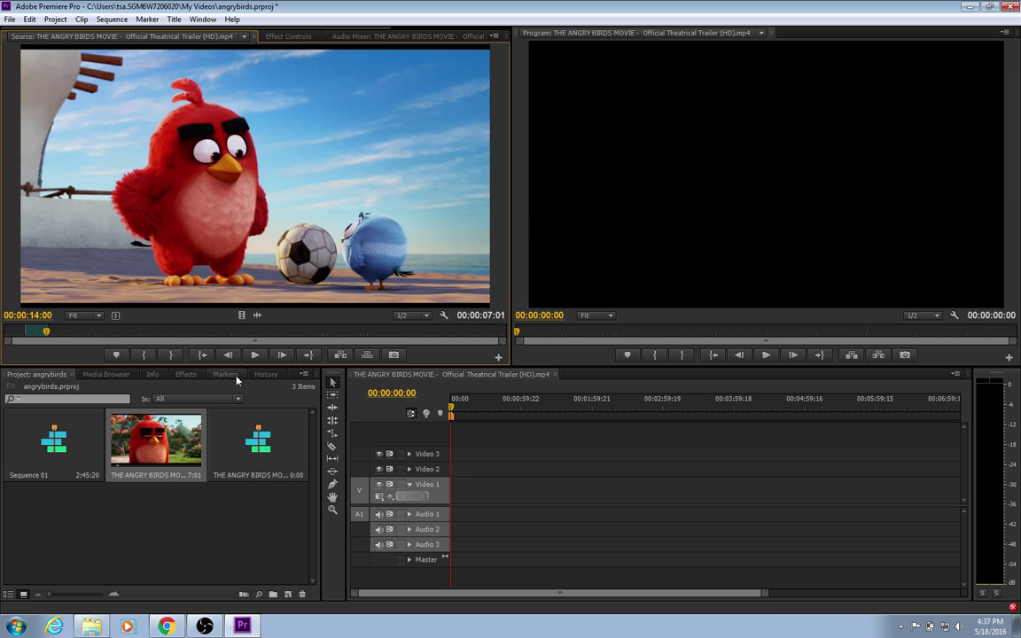
Insert the marked trailer section at the start of the empty sequence and play it back from 00:00:00:00
click(341, 355)
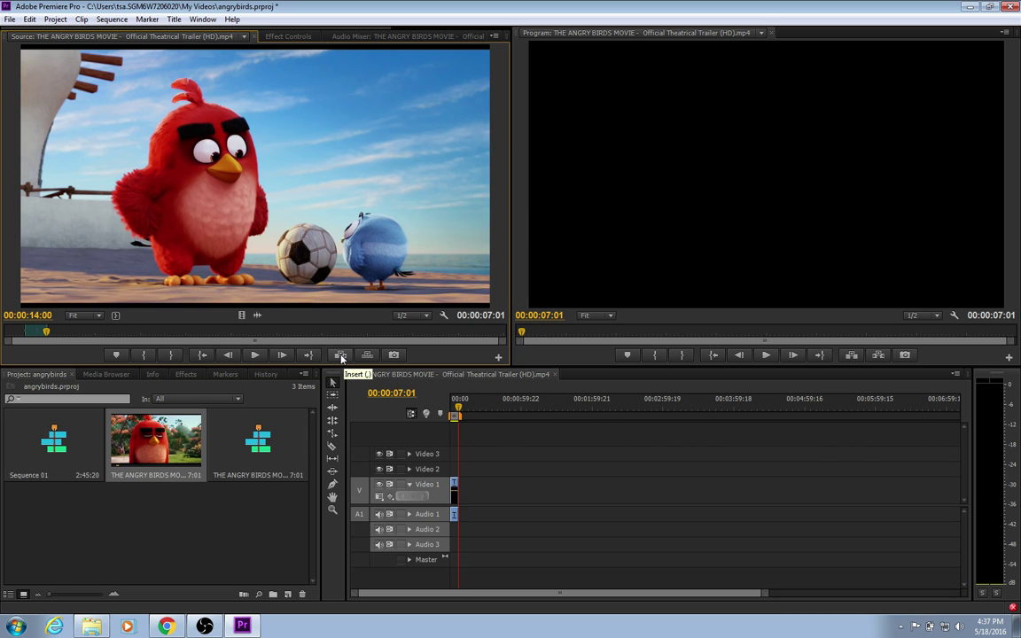
click(448, 410)
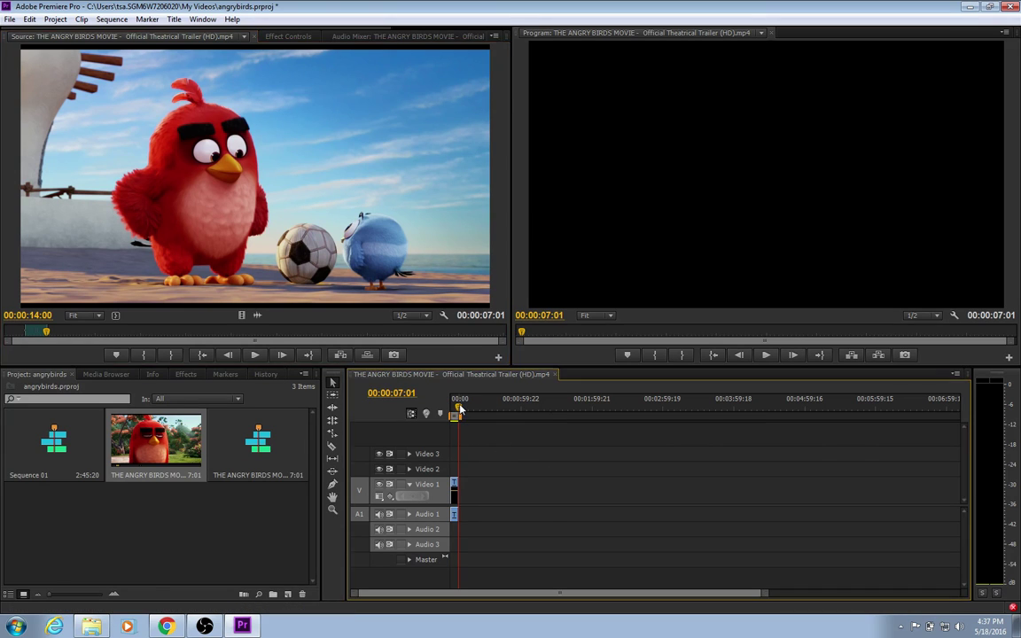
click(765, 355)
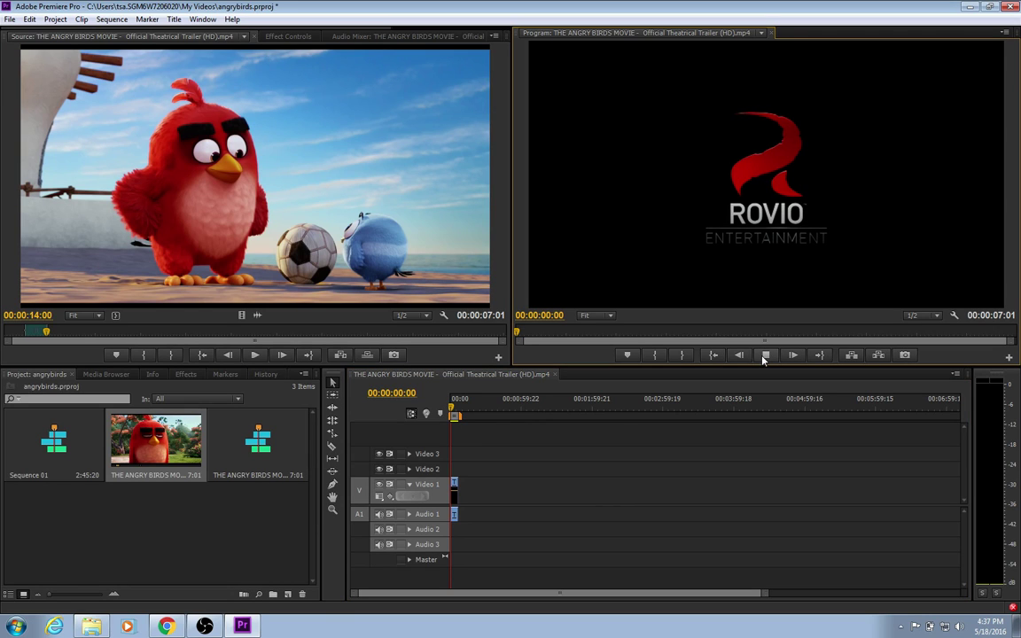